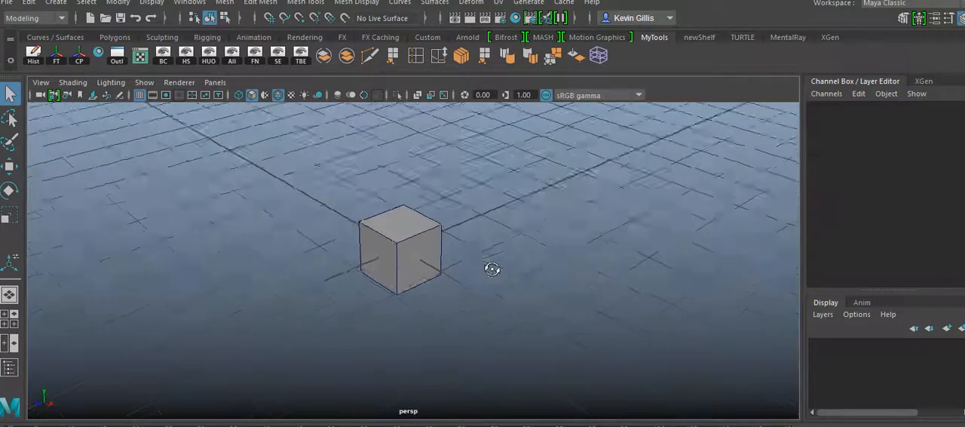
pyautogui.keyDown('shift'); pyautogui.rightClick(402, 223); pyautogui.keyUp('shift')
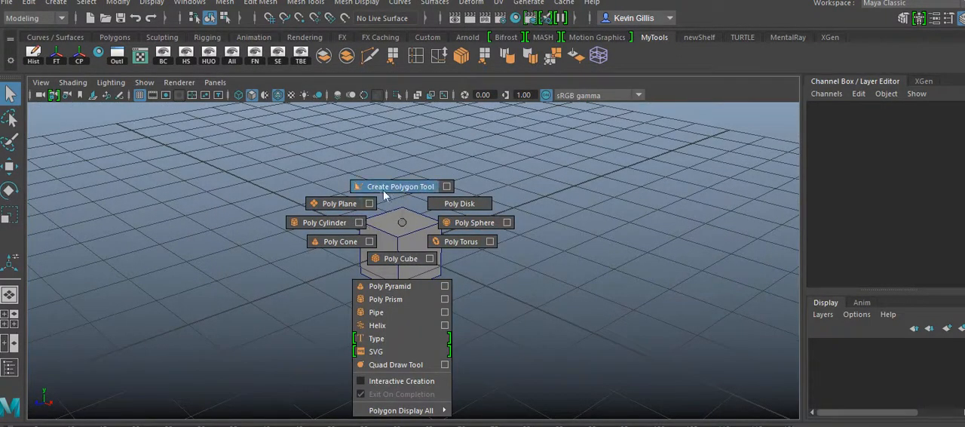
pyautogui.keyDown('shift'); pyautogui.moveTo(401, 192); pyautogui.dragTo(402, 223, button='right'); pyautogui.keyUp('shift')
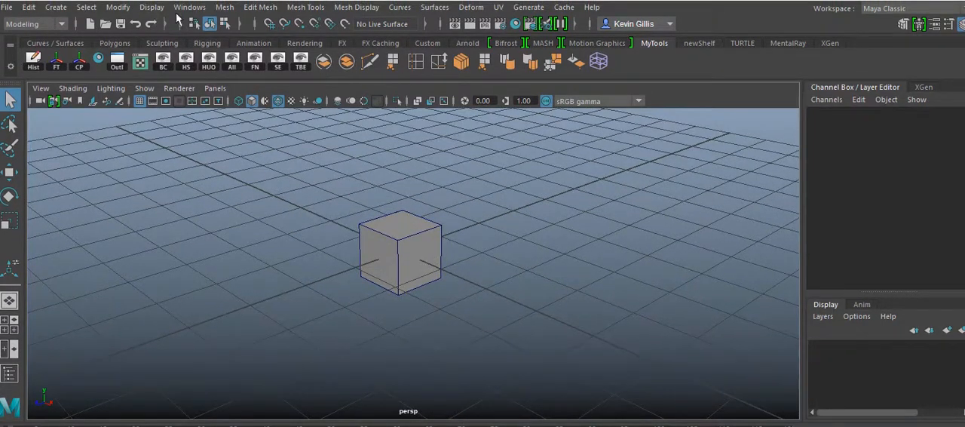
pyautogui.click(232, 9)
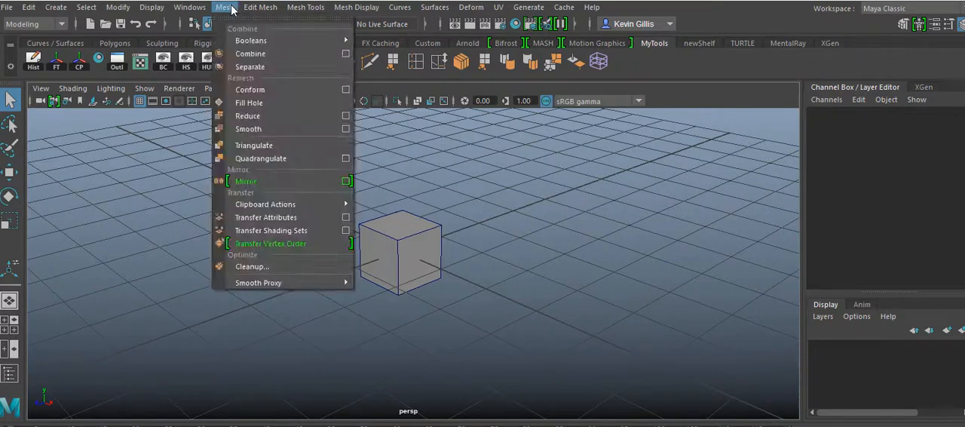
pyautogui.moveTo(258, 11)
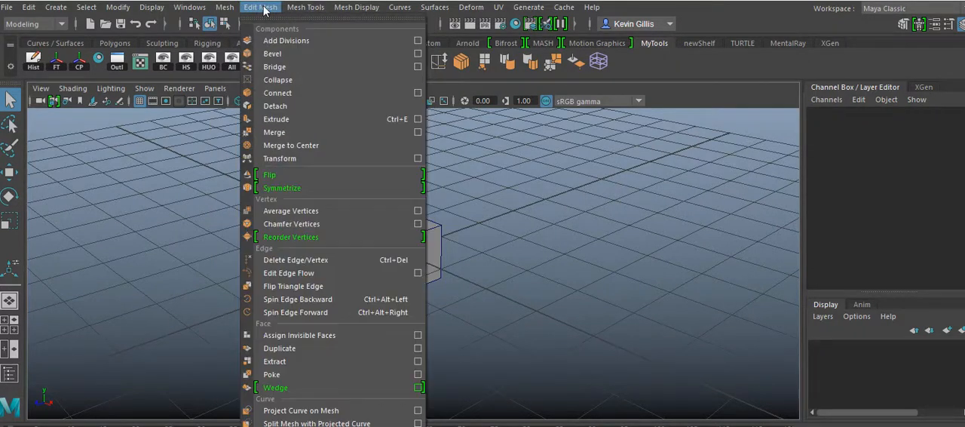
pyautogui.click(506, 183)
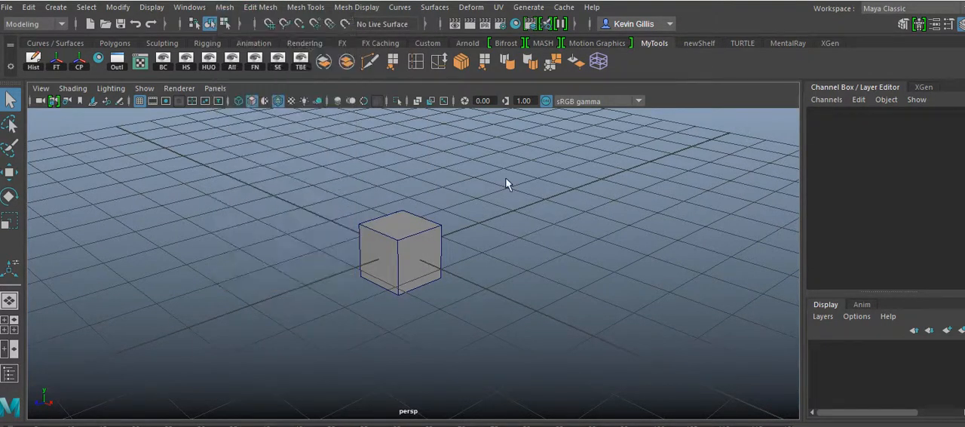
pyautogui.keyDown('alt'); pyautogui.moveTo(506, 189); pyautogui.dragTo(508, 239, button='middle'); pyautogui.keyUp('alt')
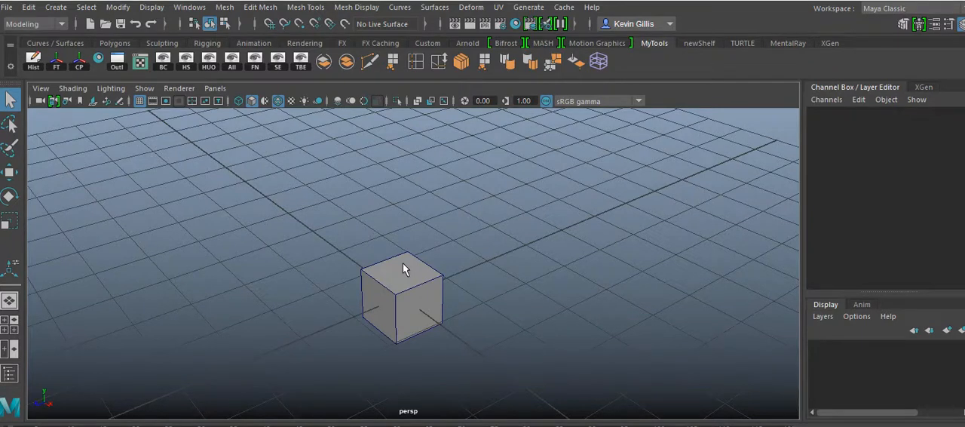
pyautogui.keyDown('alt'); pyautogui.moveTo(478, 297); pyautogui.dragTo(491, 224); pyautogui.keyUp('alt')
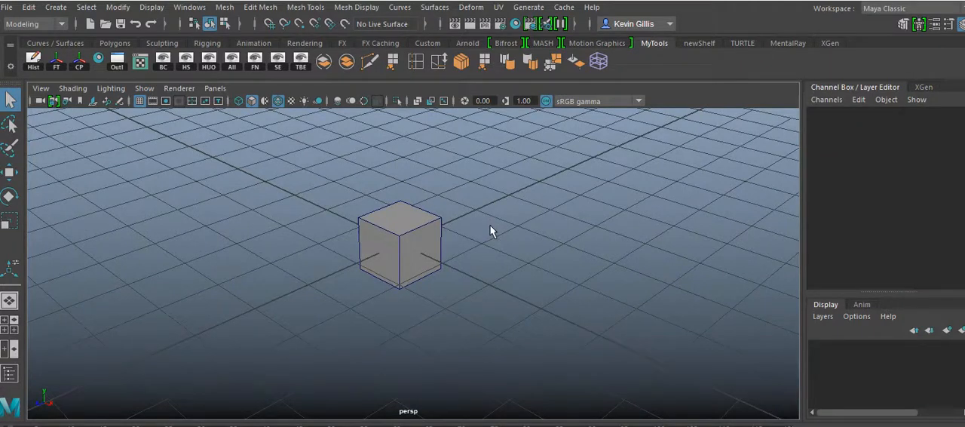
# Open the Marking Menu Editor and start a new, empty marking menu
pyautogui.click(190, 8)
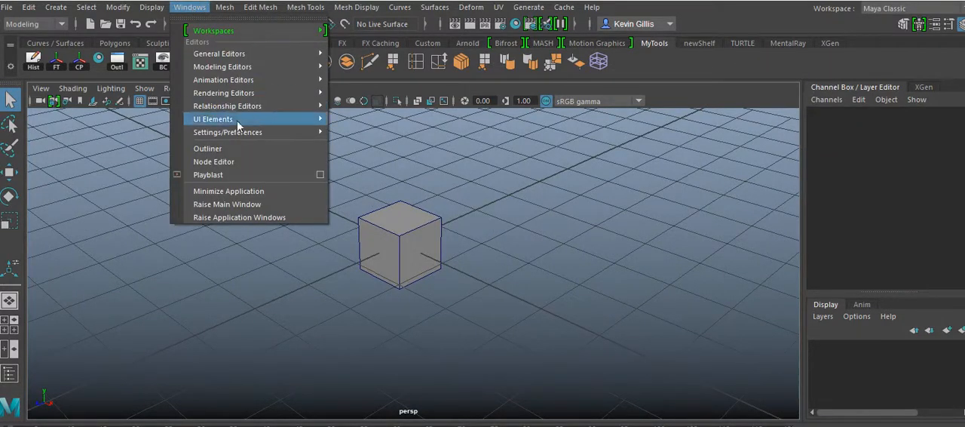
pyautogui.moveTo(239, 134)
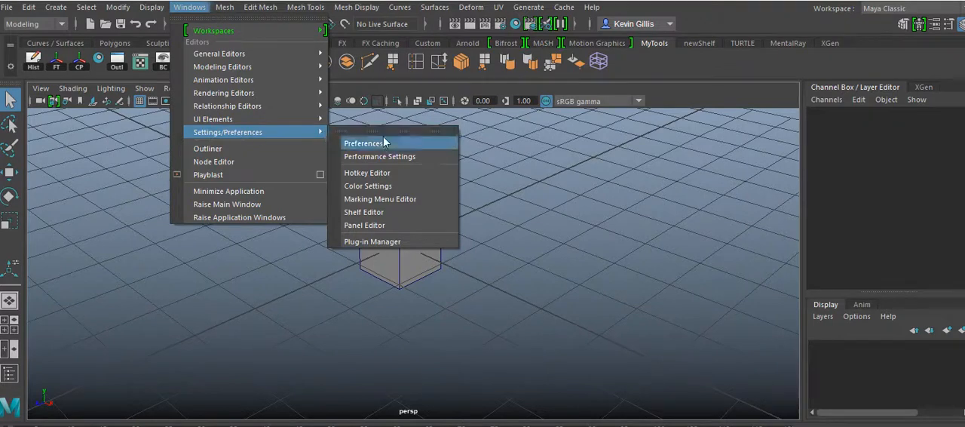
pyautogui.click(412, 198)
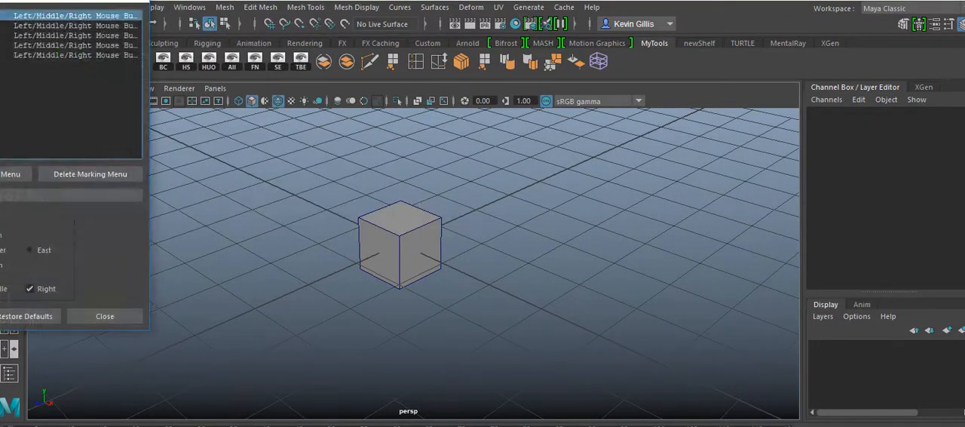
pyautogui.moveTo(1, 1); pyautogui.dragTo(123, 46)
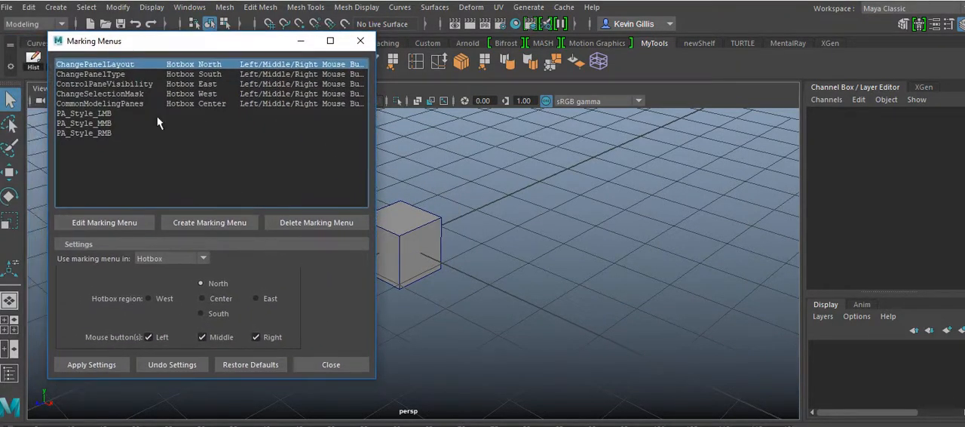
pyautogui.moveTo(235, 48); pyautogui.dragTo(223, 66)
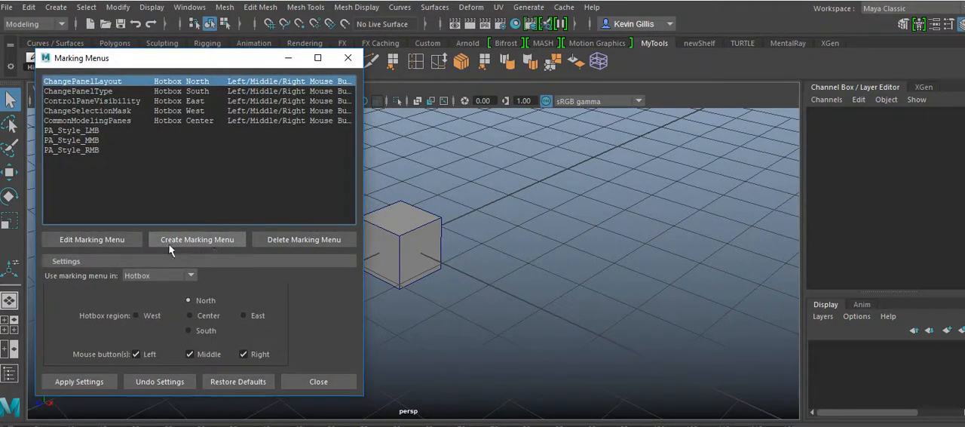
pyautogui.click(211, 241)
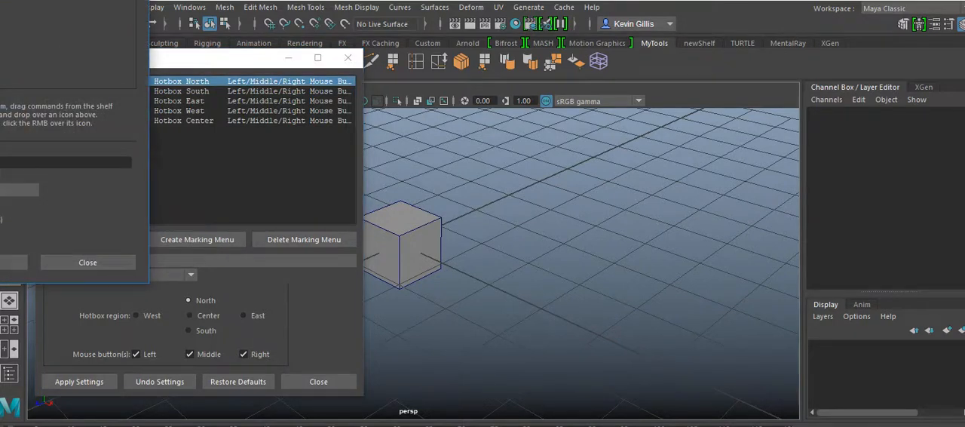
pyautogui.moveTo(26, 0); pyautogui.dragTo(508, 61)
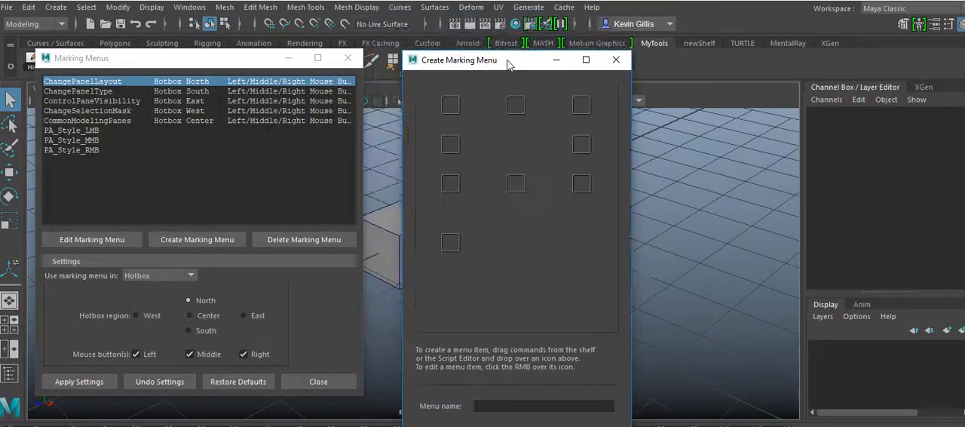
pyautogui.moveTo(224, 60); pyautogui.dragTo(2, 83)
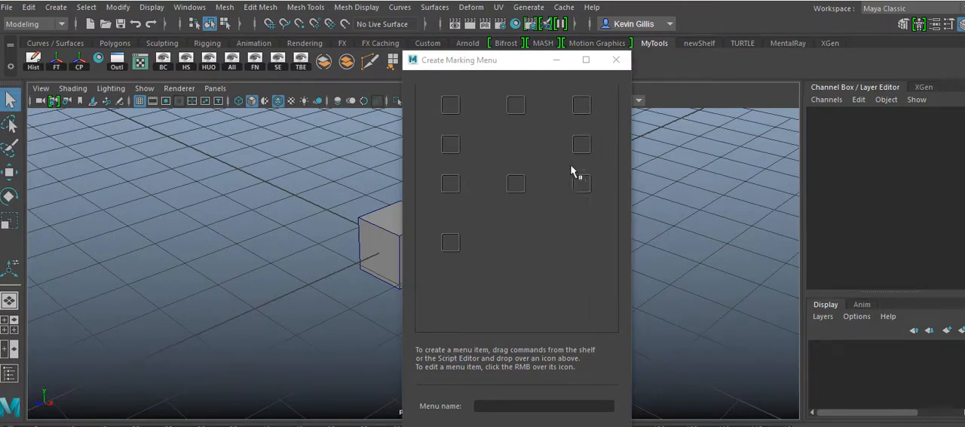
pyautogui.moveTo(522, 61); pyautogui.dragTo(500, 103)
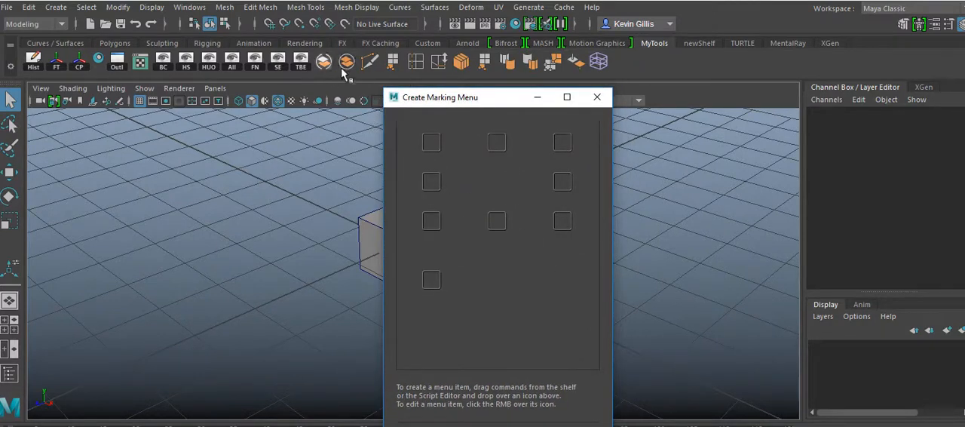
# Fill the marking menu with Separate northwest, Combine north, Insert Edge Loop northeast, Slide Edge west, Connect south and Append to Polygon east
pyautogui.moveTo(327, 65); pyautogui.dragTo(430, 143, button='middle')
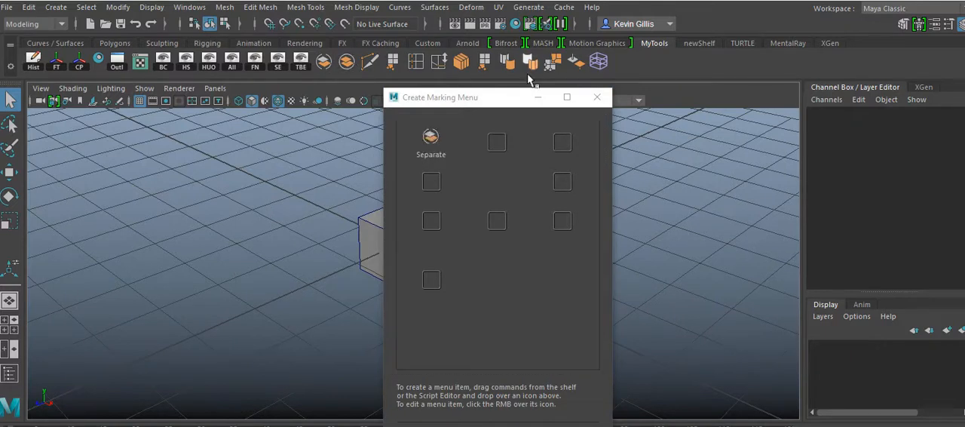
pyautogui.moveTo(347, 64); pyautogui.dragTo(497, 142, button='middle')
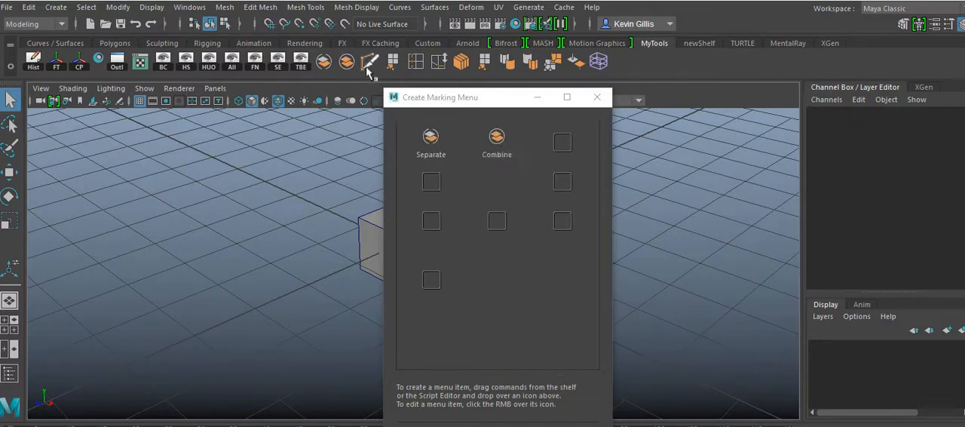
pyautogui.moveTo(426, 75); pyautogui.dragTo(561, 143, button='middle')
pyautogui.moveTo(438, 61); pyautogui.dragTo(496, 220, button='middle')
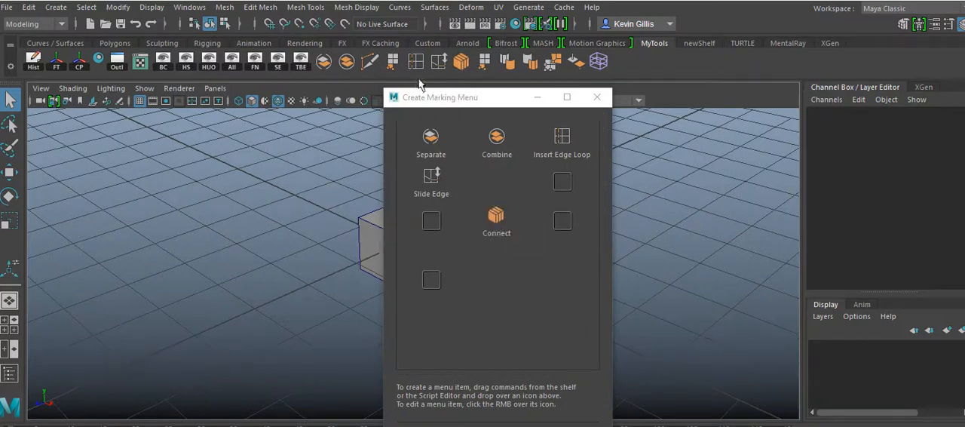
pyautogui.moveTo(393, 62); pyautogui.dragTo(520, 187, button='middle')
pyautogui.moveTo(561, 209); pyautogui.dragTo(567, 183, button='middle')
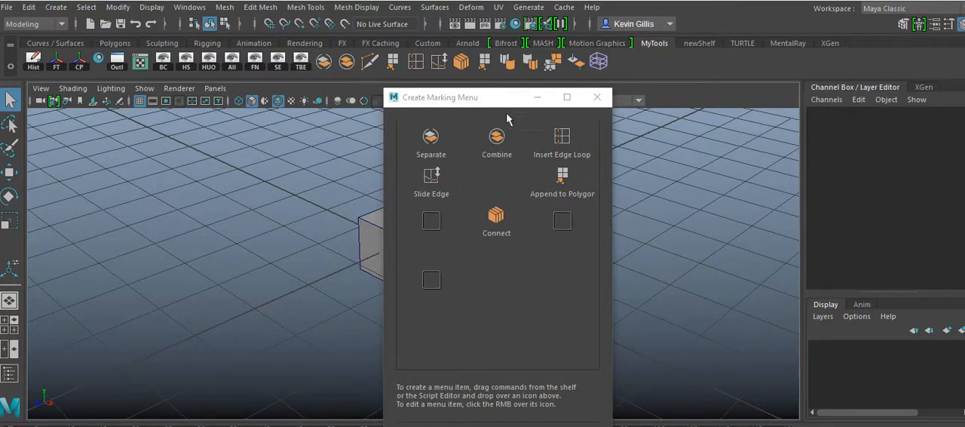
# Name the new marking menu TEST01, save it and close its creation window
pyautogui.moveTo(507, 101); pyautogui.dragTo(525, 0)
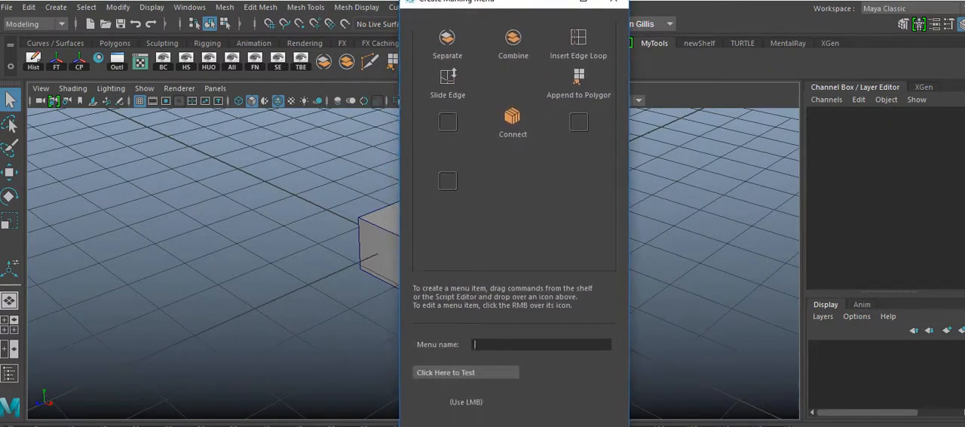
pyautogui.click(471, 392)
pyautogui.moveTo(470, 392); pyautogui.dragTo(462, 376)
pyautogui.click(549, 340)
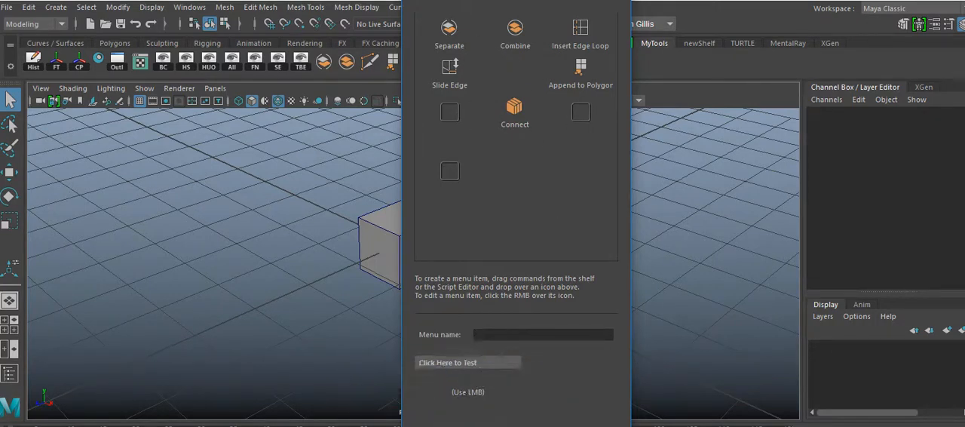
pyautogui.moveTo(0, 82); pyautogui.dragTo(195, 40)
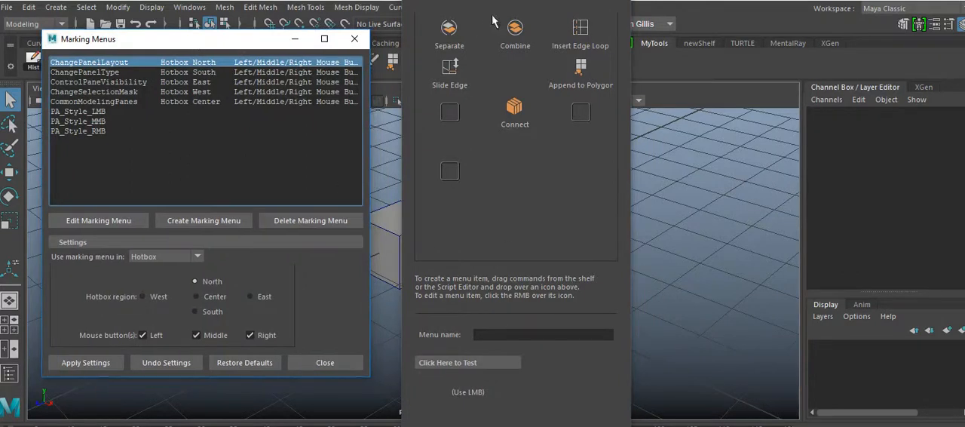
pyautogui.moveTo(493, 6); pyautogui.dragTo(493, 0)
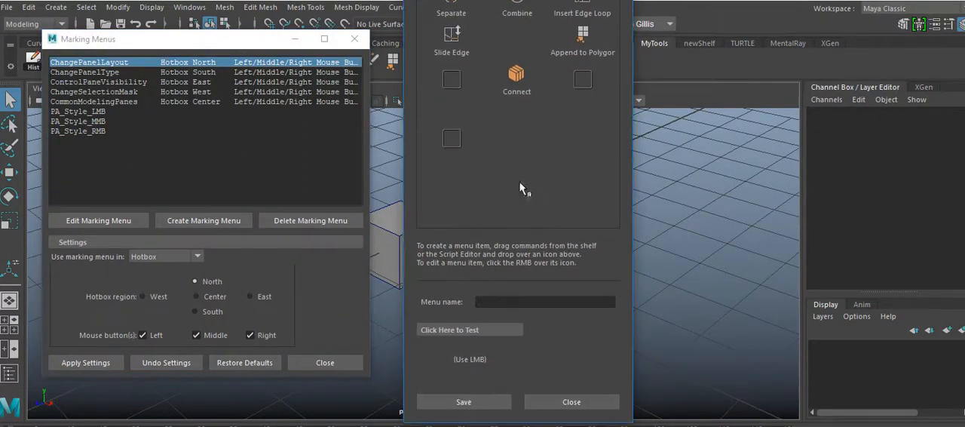
pyautogui.click(470, 405)
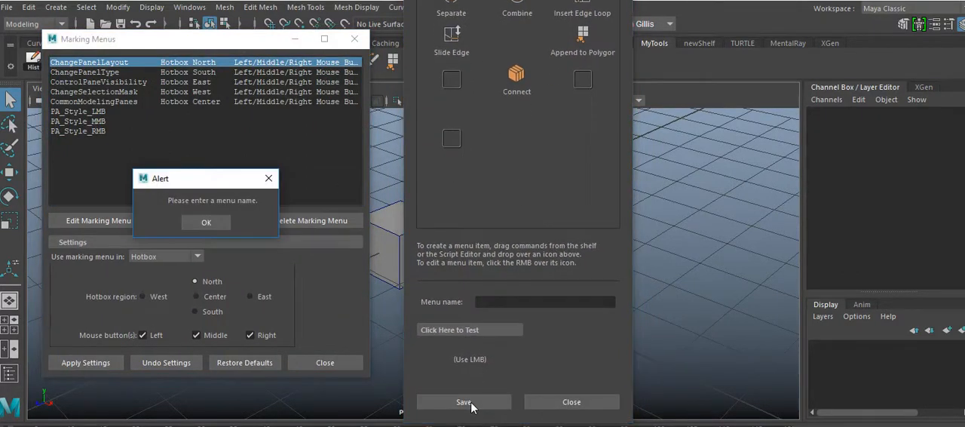
pyautogui.click(219, 223)
pyautogui.click(508, 303)
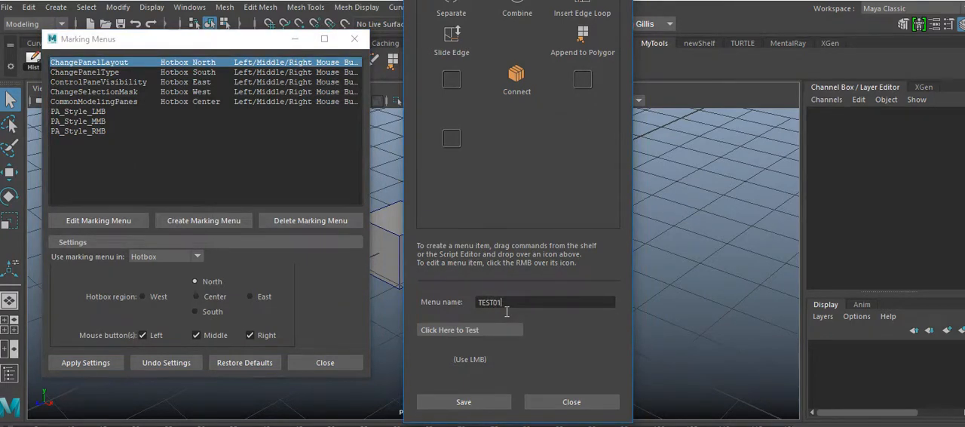
pyautogui.click(462, 403)
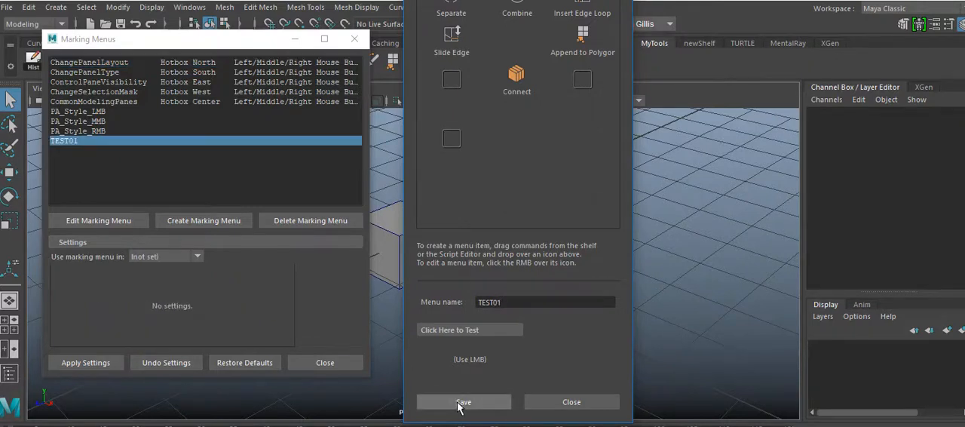
pyautogui.click(571, 401)
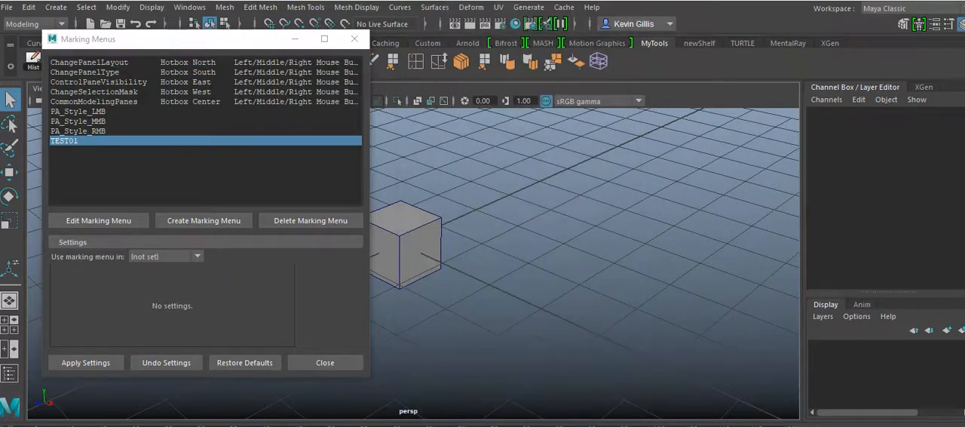
# Make the TEST01 marking menu available in the Hotkey Editor, apply the settings and close the Marking Menus window
pyautogui.click(197, 258)
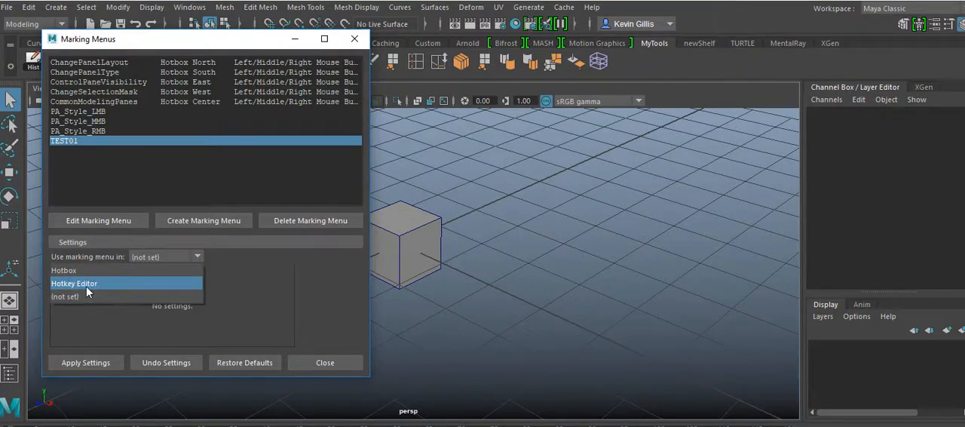
pyautogui.click(146, 284)
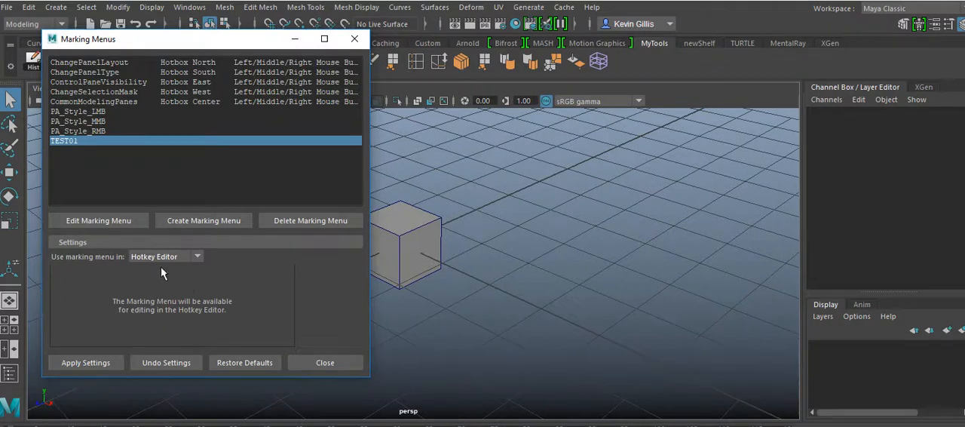
pyautogui.click(99, 368)
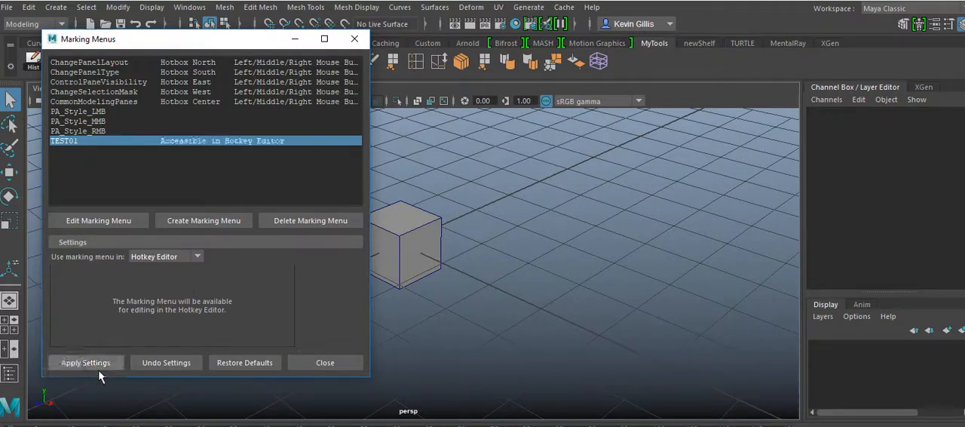
pyautogui.click(339, 366)
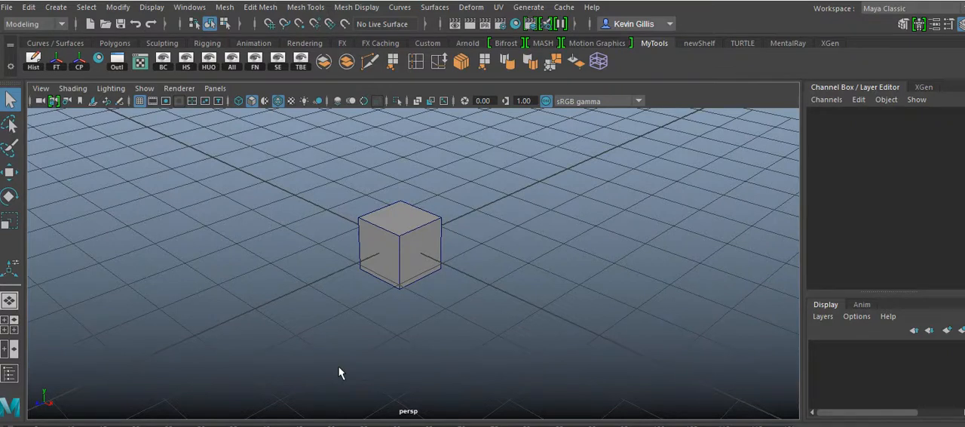
# Open the Hotkey Editor and position its window so that its hotkey list and keyboard layout are in view
pyautogui.click(191, 9)
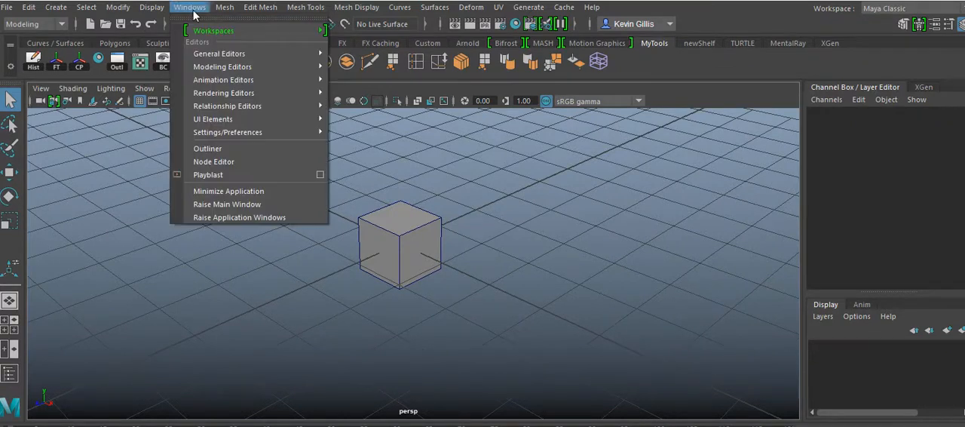
pyautogui.moveTo(243, 134)
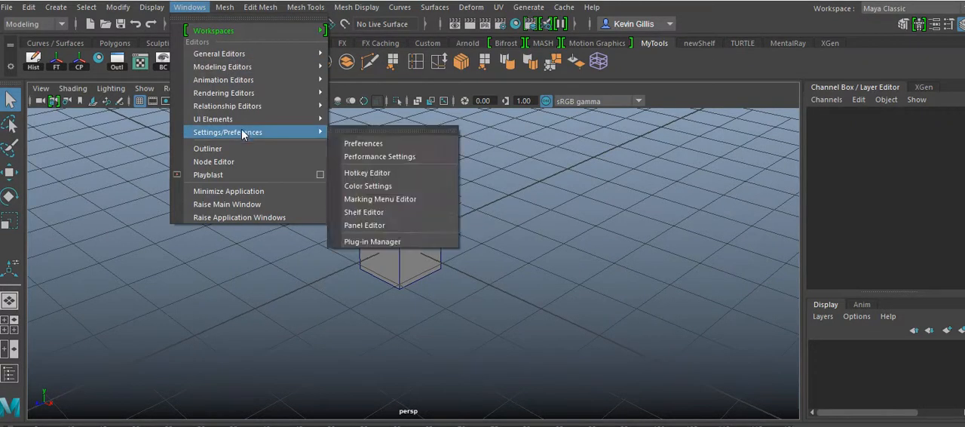
pyautogui.click(420, 176)
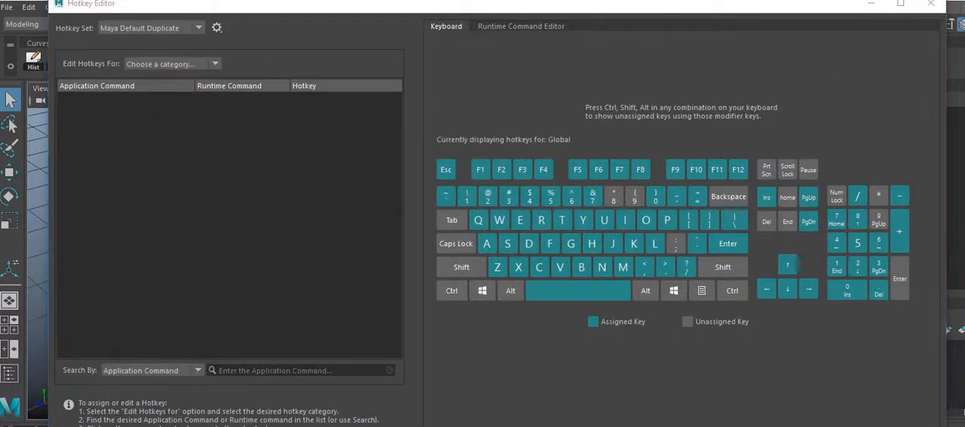
pyautogui.moveTo(427, 9); pyautogui.dragTo(445, 22)
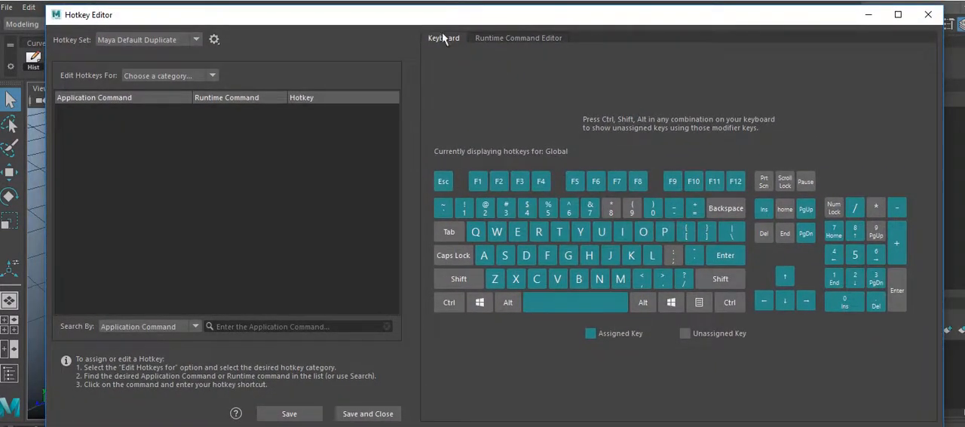
# Examine the keyboard map for keys unassigned with Shift, Ctrl, Alt and their combinations, including X with Ctrl+Shift
pyautogui.click(475, 283)
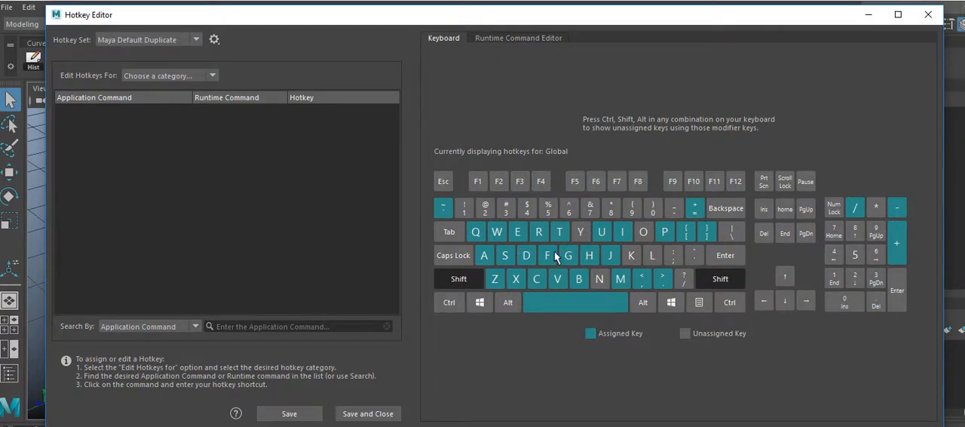
pyautogui.press('ctrl')
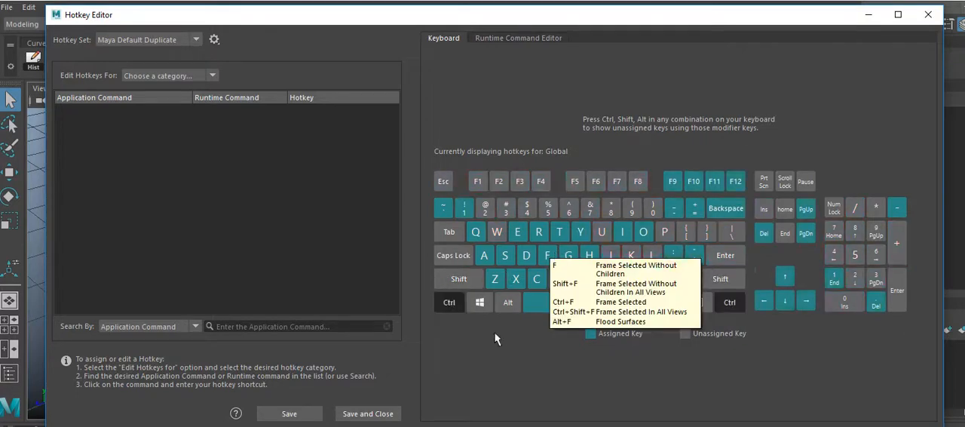
pyautogui.press('alt')
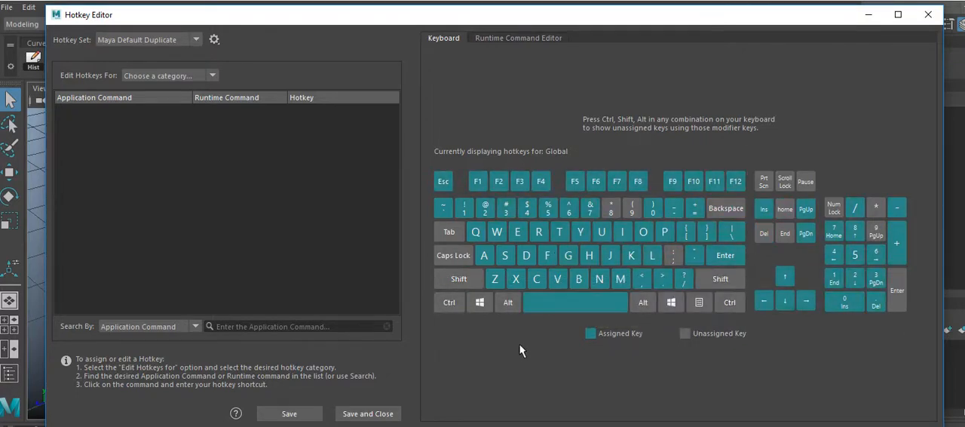
pyautogui.press('shift')
pyautogui.press('ctrl')
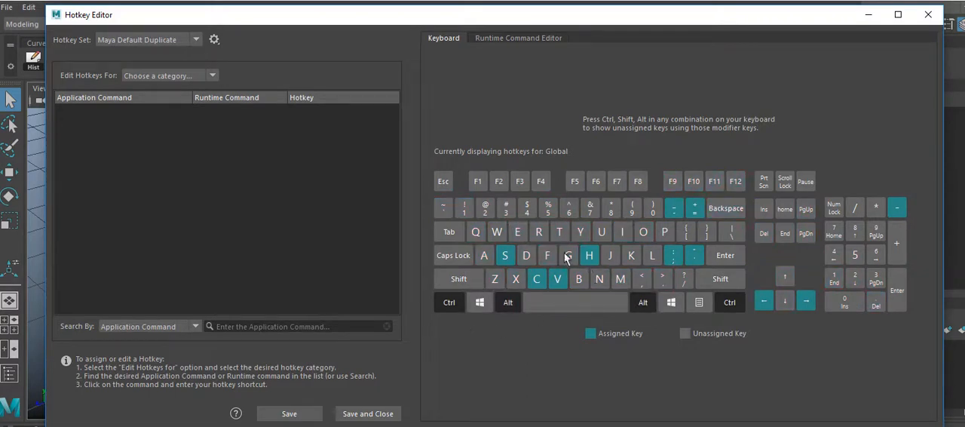
pyautogui.press('shift')
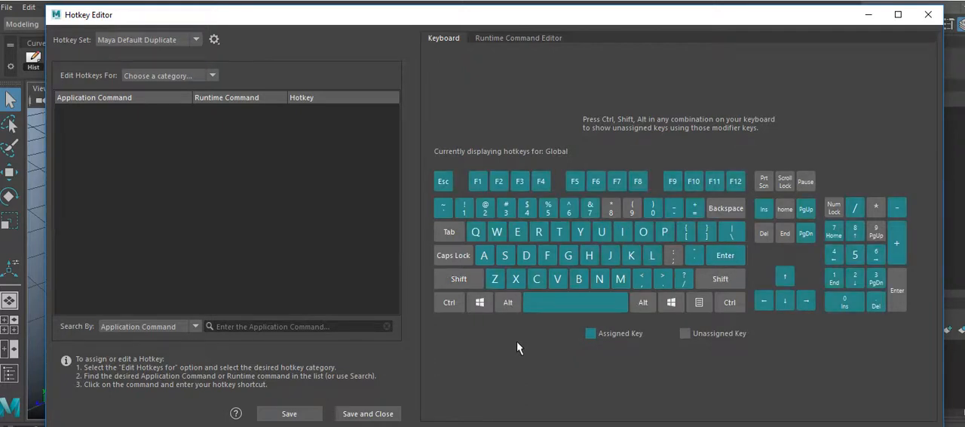
pyautogui.press('shift')
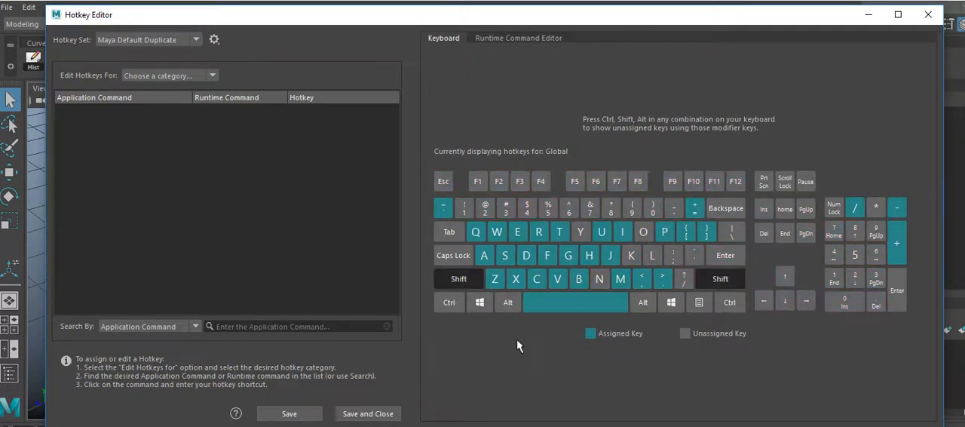
pyautogui.press('ctrl')
pyautogui.press('shift')
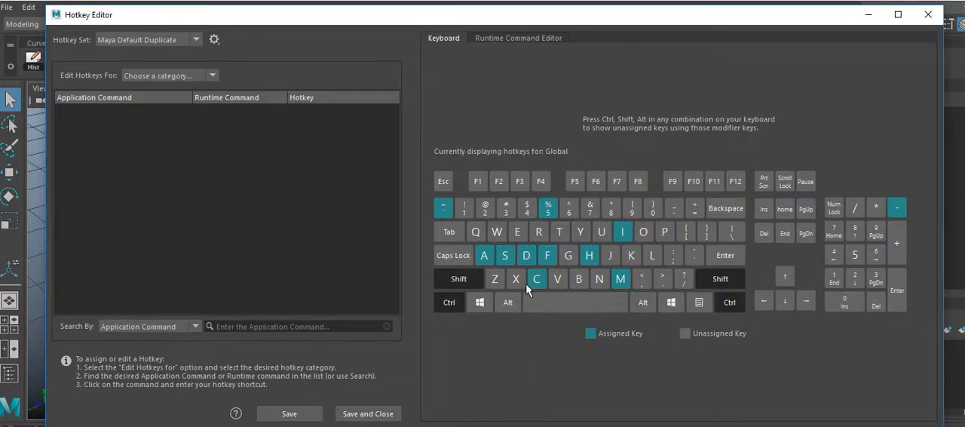
pyautogui.moveTo(520, 288)
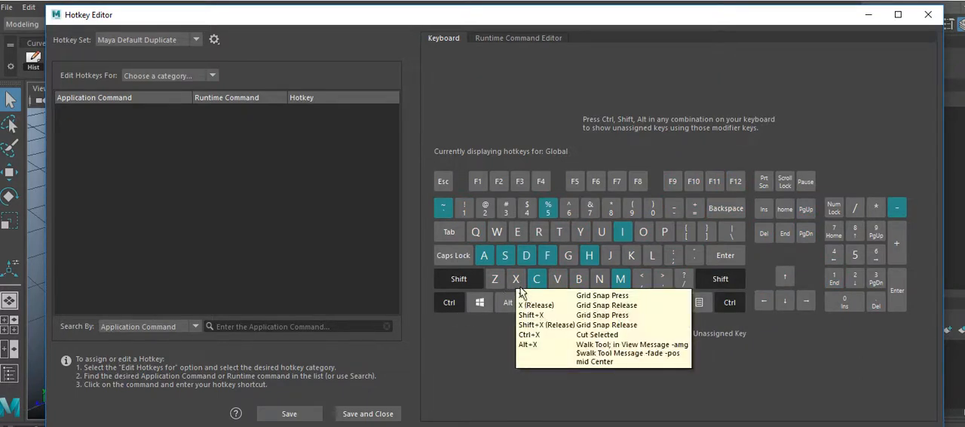
# List the hotkeys for Other items and expand the User Marking Menus group to reach the TEST01 commands
pyautogui.click(329, 265)
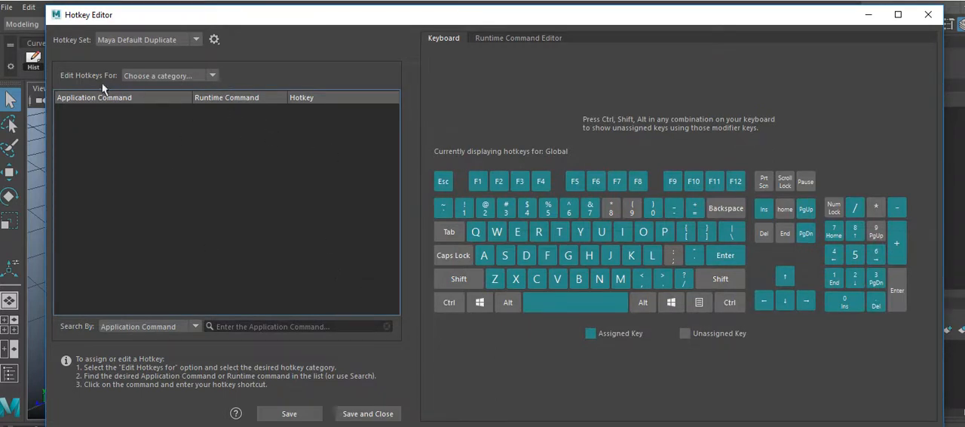
pyautogui.click(213, 76)
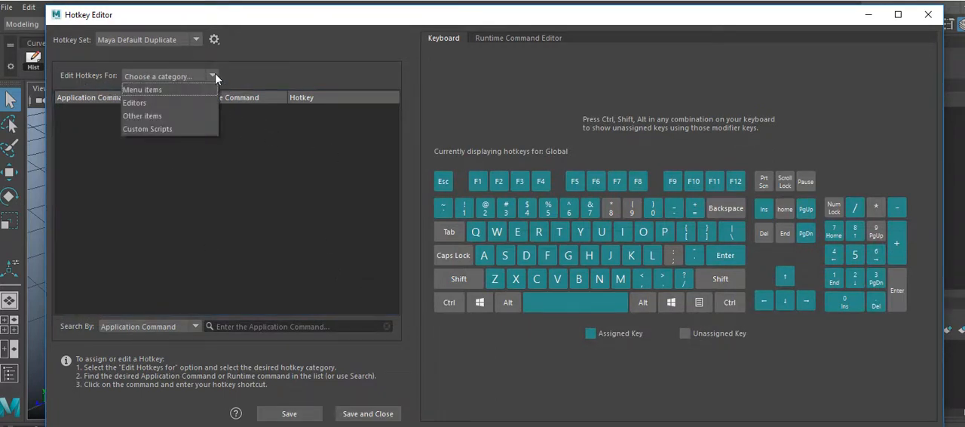
pyautogui.click(179, 117)
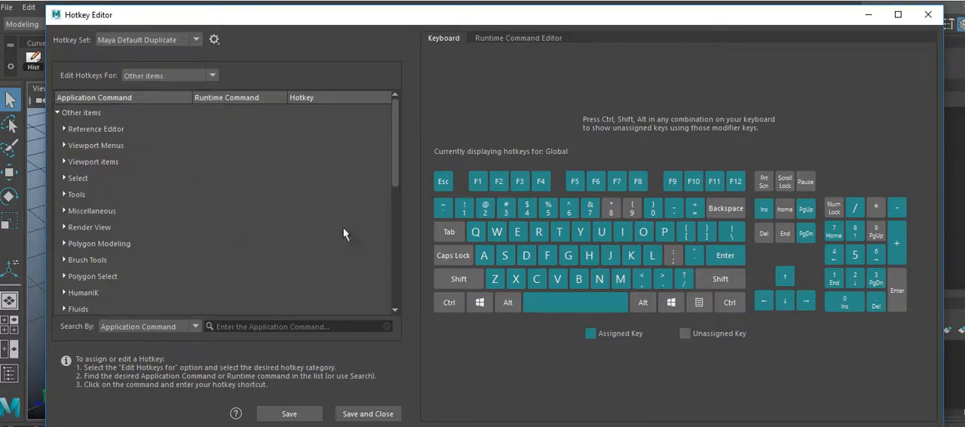
pyautogui.moveTo(401, 156); pyautogui.dragTo(404, 273)
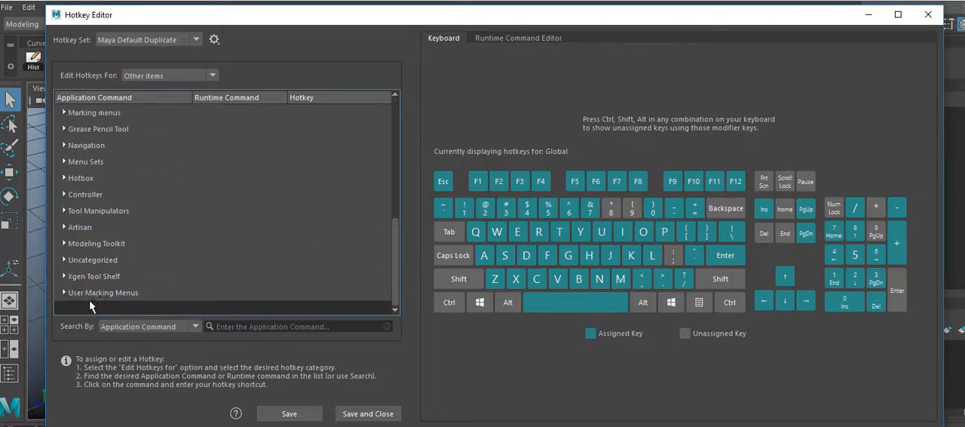
pyautogui.click(69, 294)
pyautogui.scroll(-1, 398, 257)
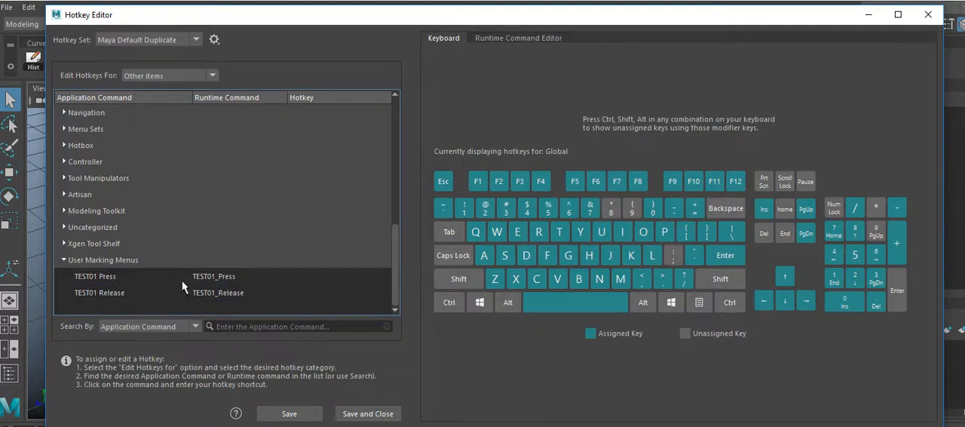
# Assign the hotkey Ctrl+Shift+X to the TEST01 Press command, save the hotkeys and close the Hotkey Editor
pyautogui.click(216, 282)
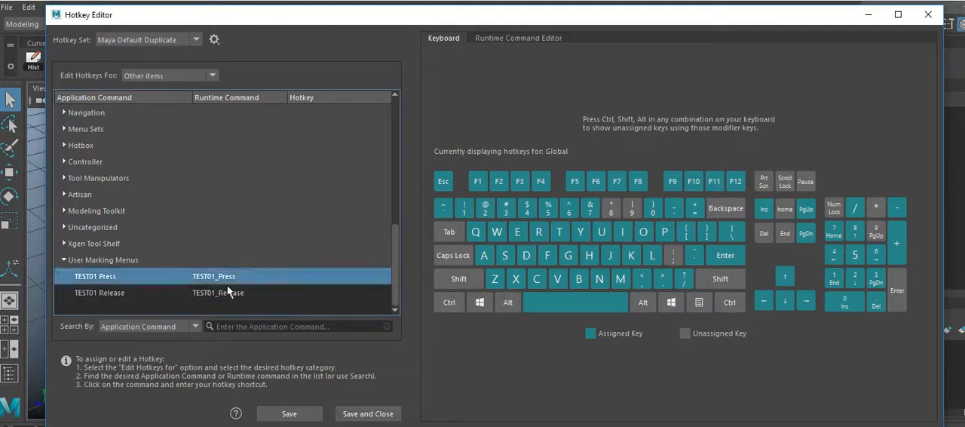
pyautogui.click(338, 278)
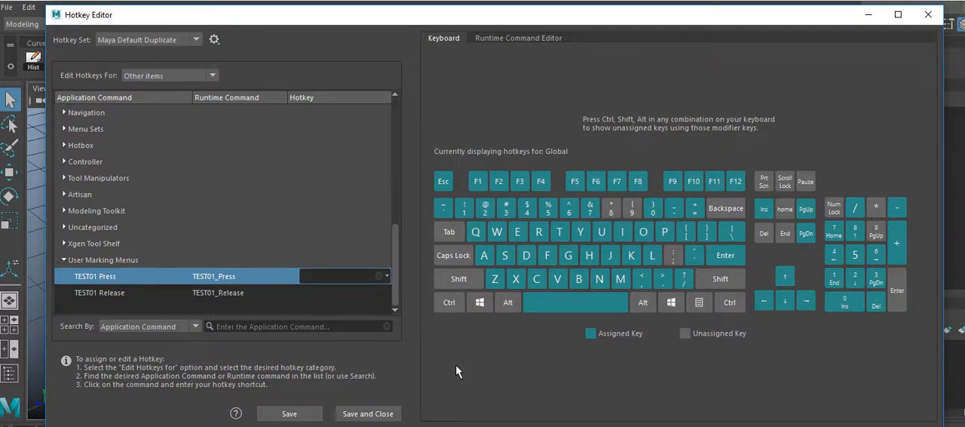
pyautogui.press('shift')
pyautogui.press('ctrl')
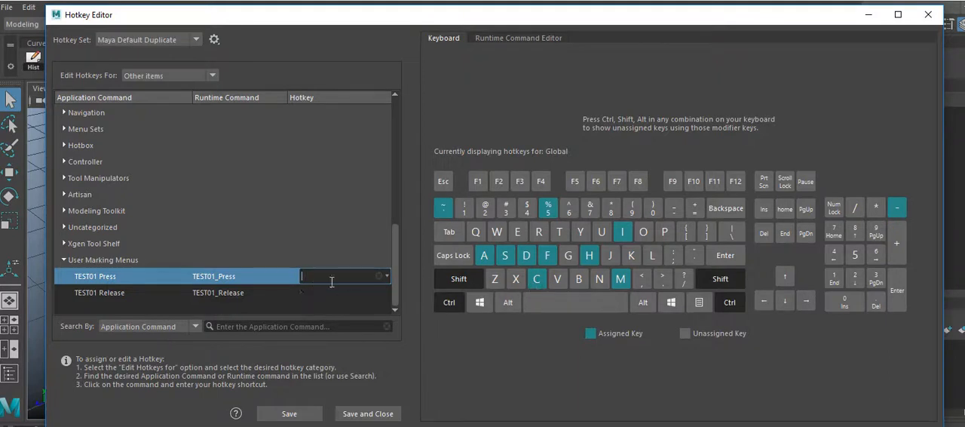
pyautogui.hotkey('ctrl', 'shift', 'x')
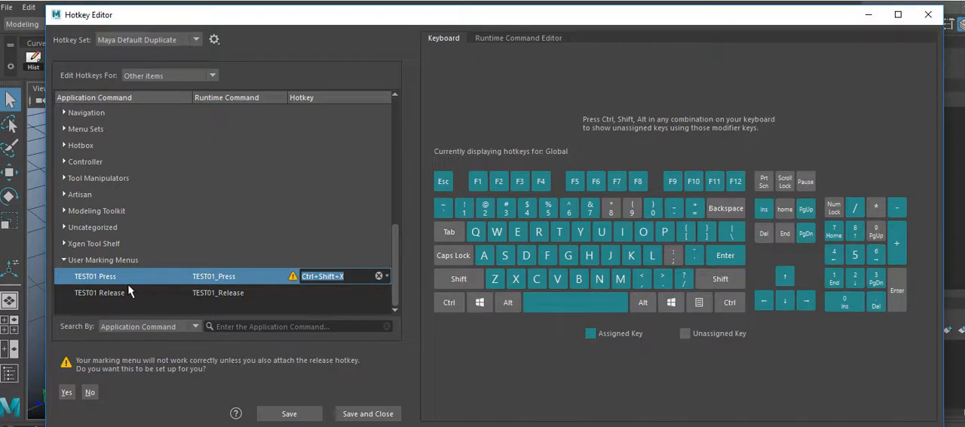
pyautogui.click(292, 415)
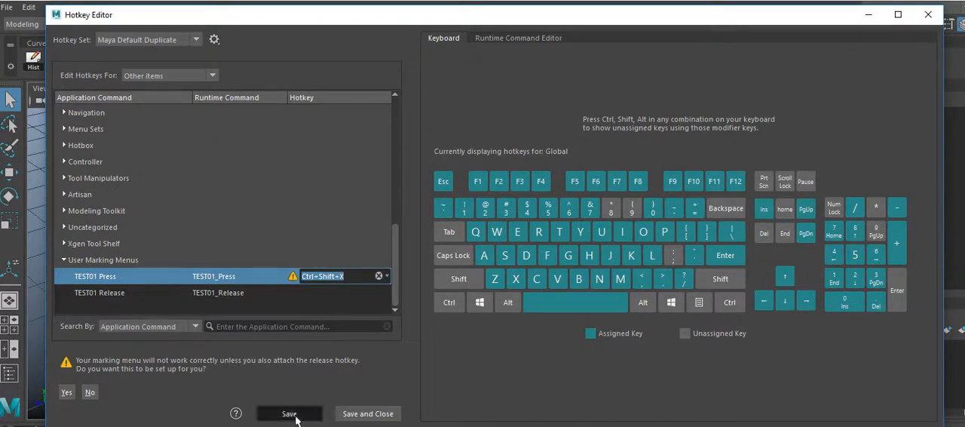
pyautogui.click(371, 417)
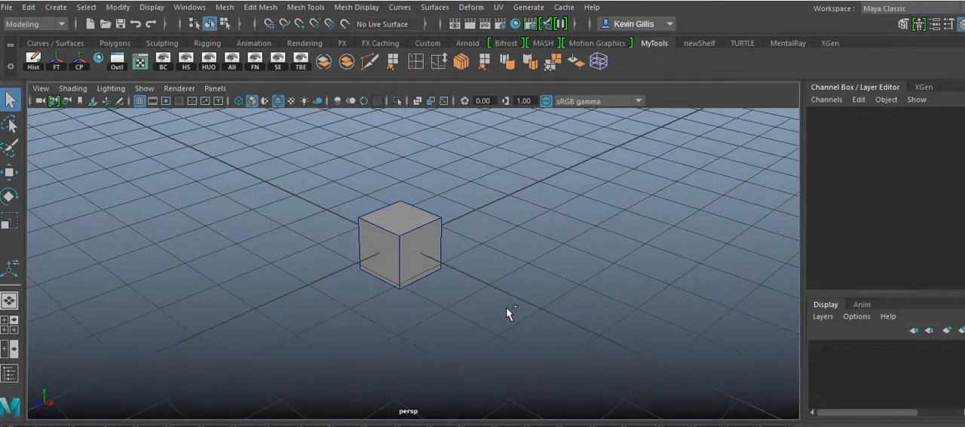
# Test the Ctrl+Shift+X hotkey by bringing up the TEST01 marking menu near the cube, without choosing a tool
pyautogui.hotkey('ctrl', 'shift', 'x')
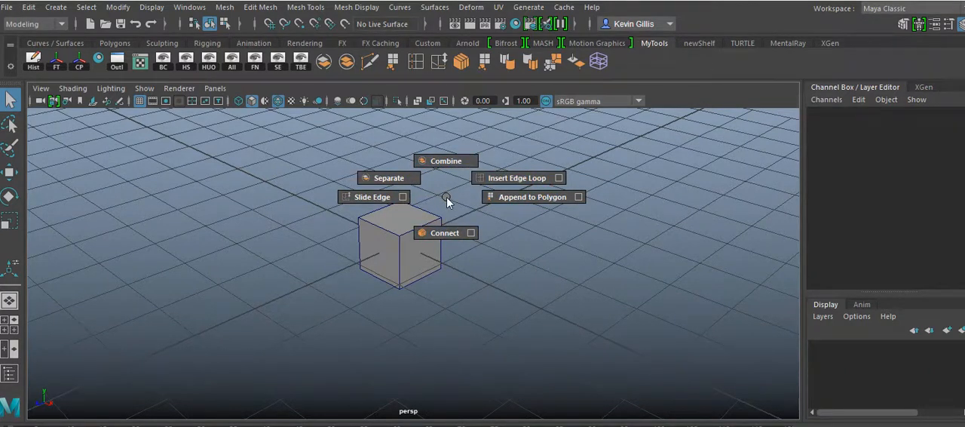
pyautogui.moveTo(446, 197); pyautogui.dragTo(454, 202)
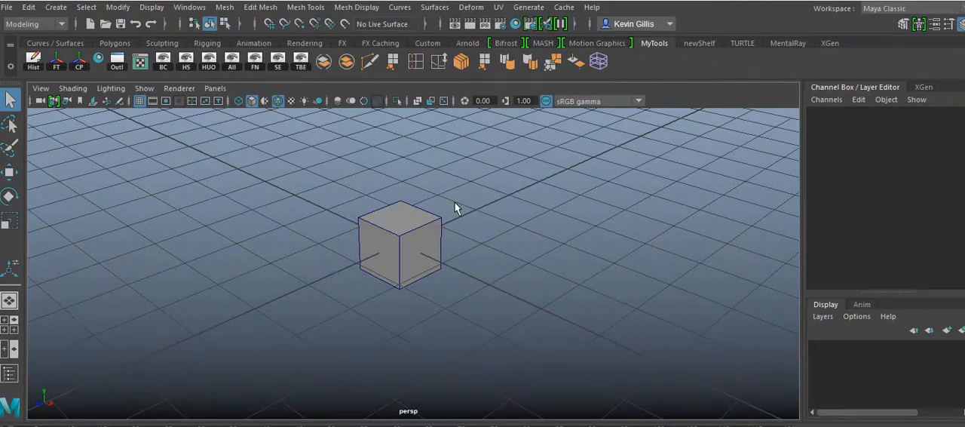